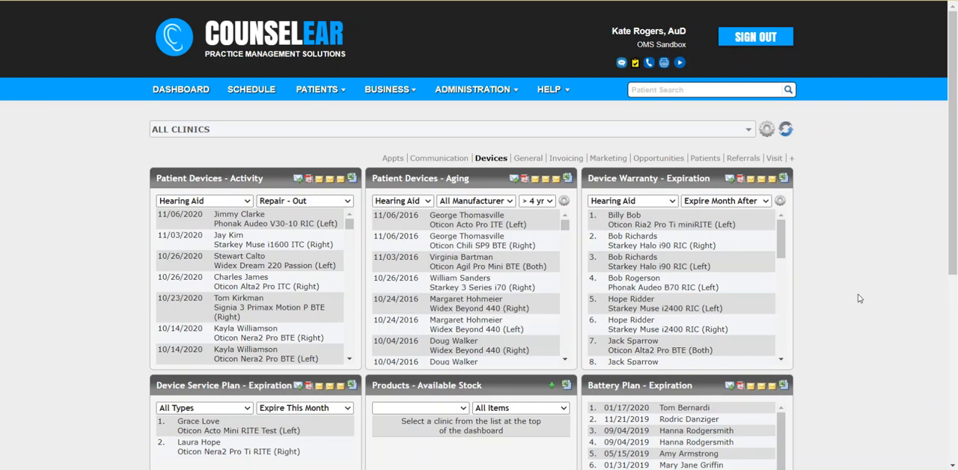
Open the user roles administration page and examine the Description and Enabled fields of the role form.
{"action": "left_click", "coordinate": [511, 94]}
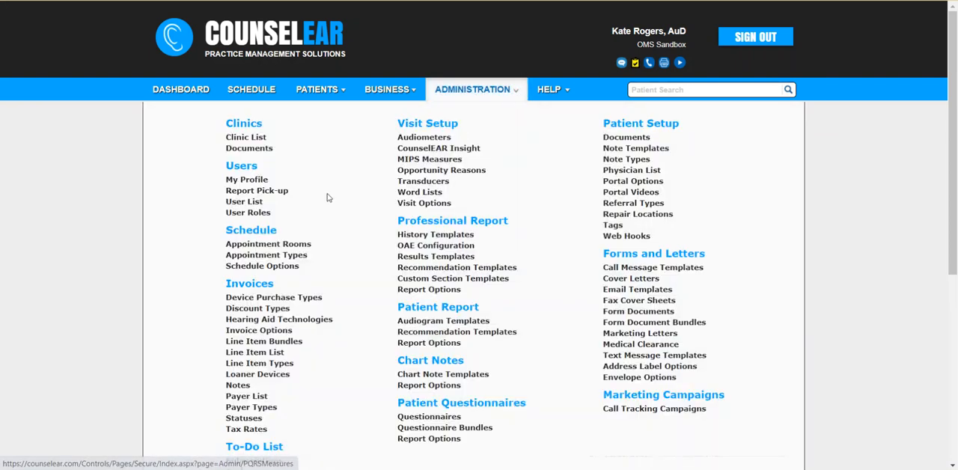
{"action": "left_click", "coordinate": [249, 213]}
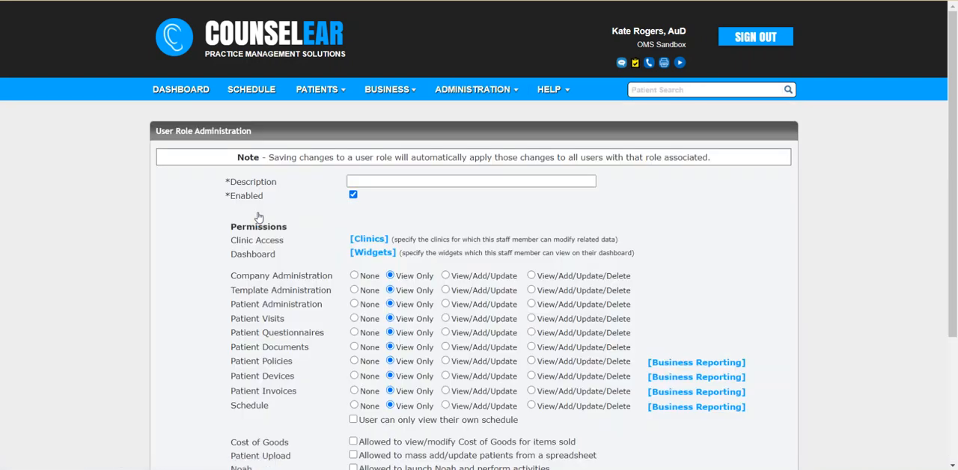
{"action": "scroll", "coordinate": [269, 223], "scroll_direction": "down", "scroll_amount": 3}
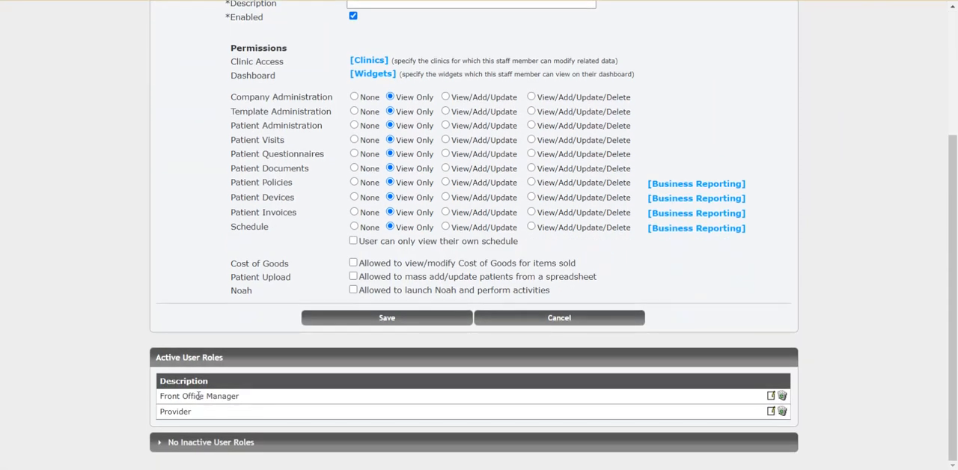
{"action": "scroll", "coordinate": [267, 288], "scroll_direction": "up", "scroll_amount": 1}
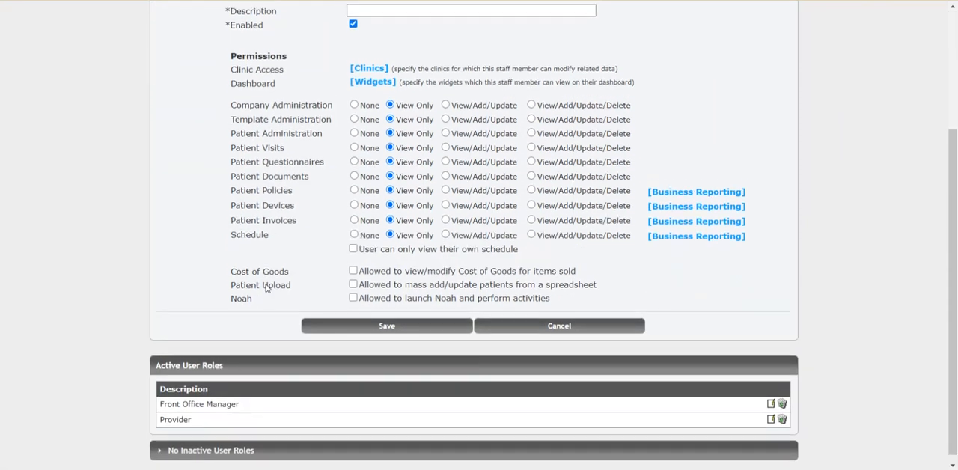
{"action": "scroll", "coordinate": [267, 289], "scroll_direction": "up", "scroll_amount": 3}
{"action": "left_click_drag", "start_coordinate": [229, 128], "coordinate": [280, 130]}
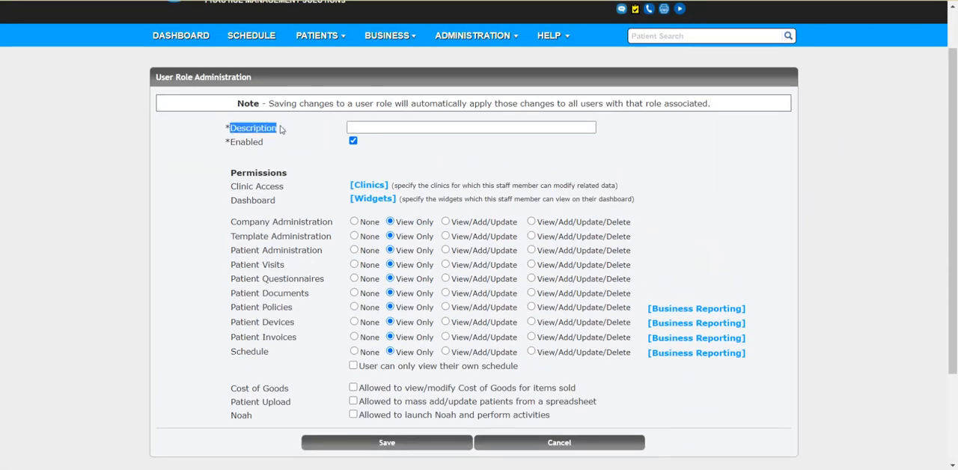
{"action": "left_click_drag", "start_coordinate": [229, 143], "coordinate": [271, 146]}
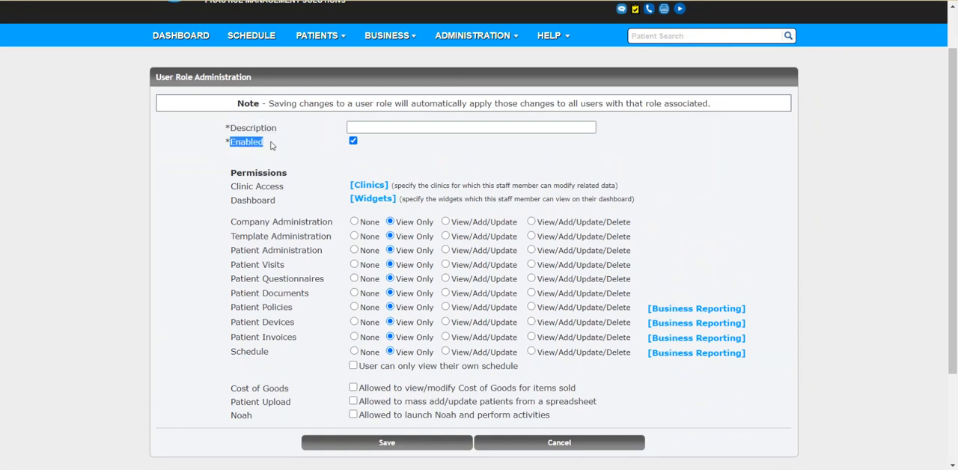
{"action": "left_click", "coordinate": [277, 146]}
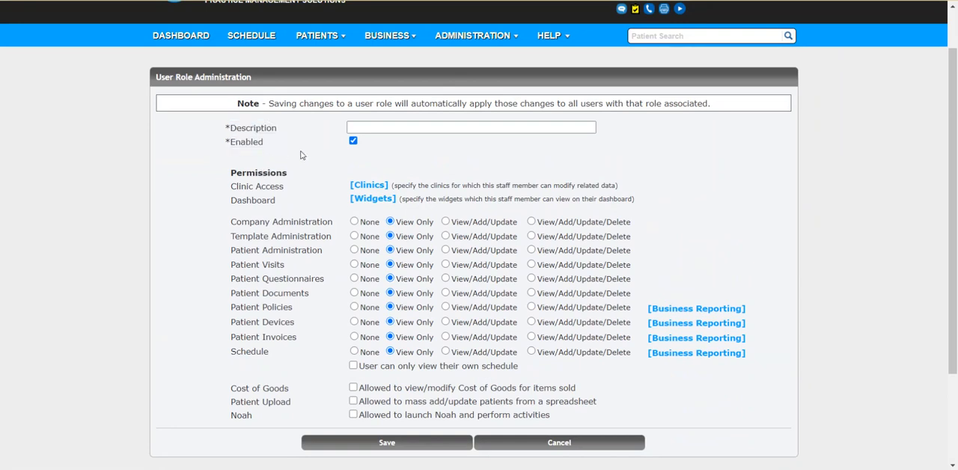
Examine the role permissions, including Company Administration, and the list of active user roles.
{"action": "scroll", "coordinate": [314, 194], "scroll_direction": "down", "scroll_amount": 3}
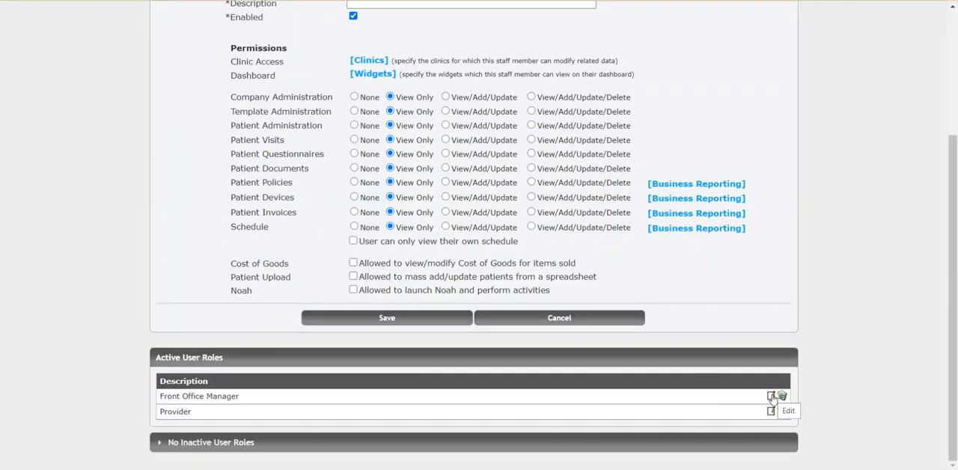
{"action": "scroll", "coordinate": [398, 131], "scroll_direction": "up", "scroll_amount": 4}
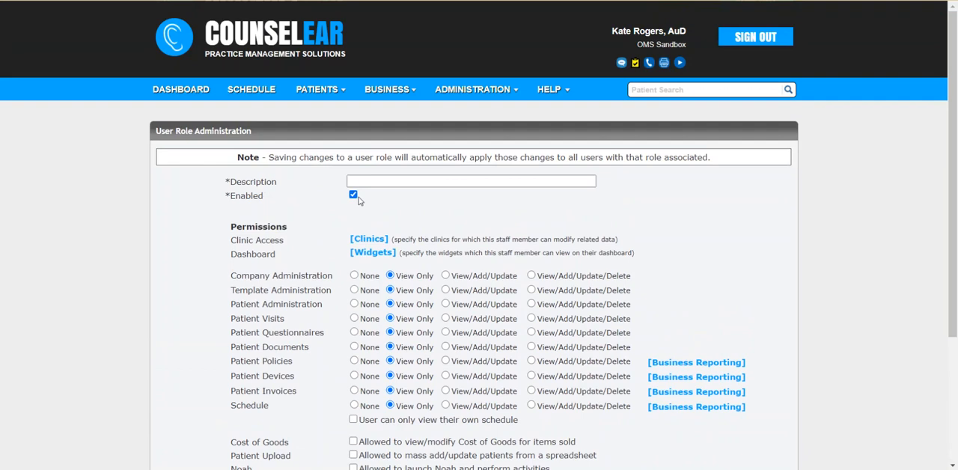
{"action": "scroll", "coordinate": [378, 217], "scroll_direction": "down", "scroll_amount": 4}
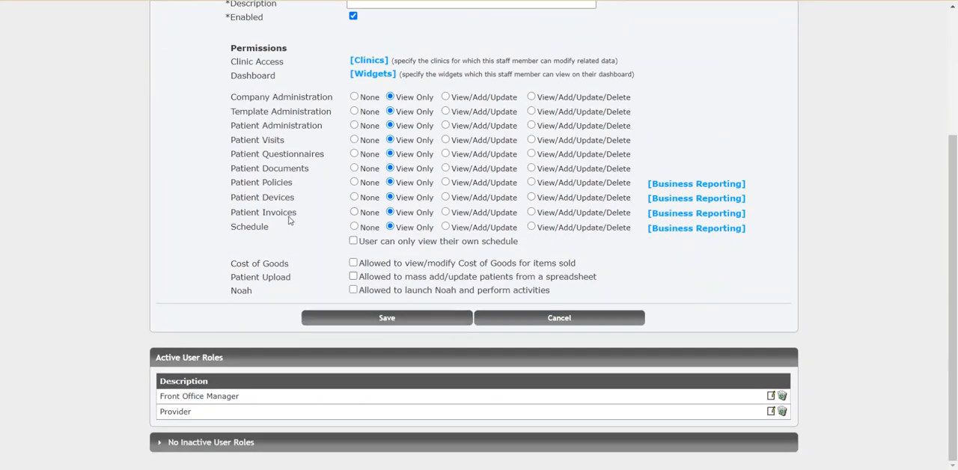
{"action": "scroll", "coordinate": [289, 219], "scroll_direction": "up", "scroll_amount": 3}
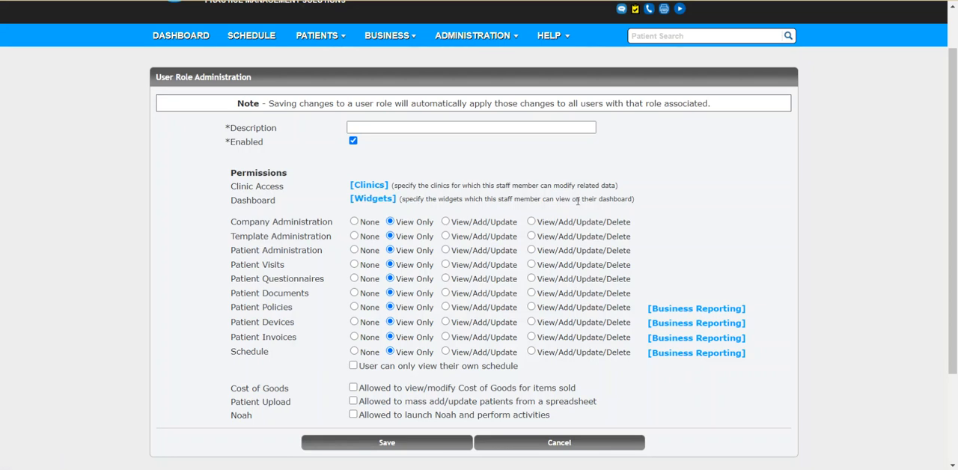
{"action": "scroll", "coordinate": [678, 203], "scroll_direction": "down", "scroll_amount": 1}
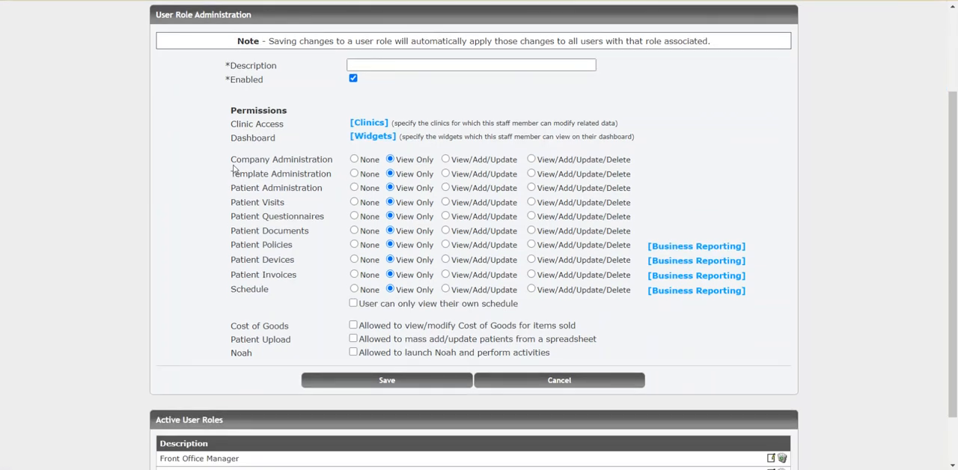
{"action": "left_click_drag", "start_coordinate": [231, 159], "coordinate": [333, 160]}
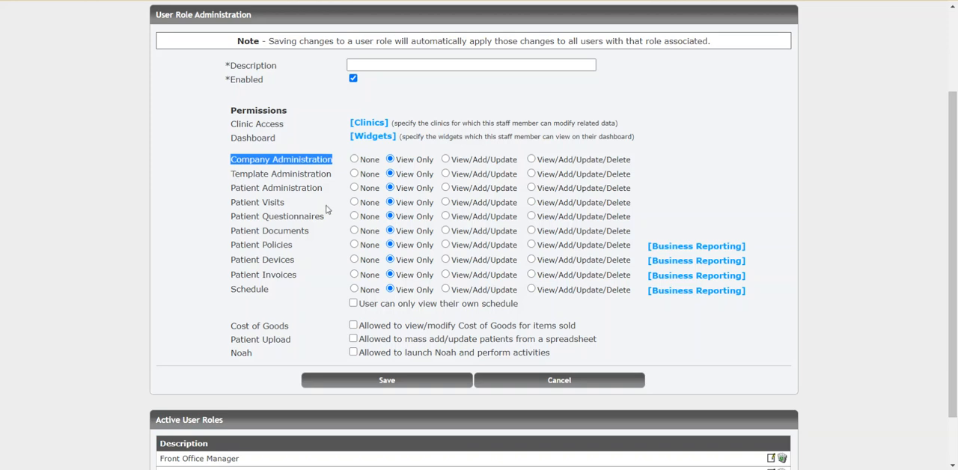
{"action": "scroll", "coordinate": [327, 207], "scroll_direction": "down", "scroll_amount": 2}
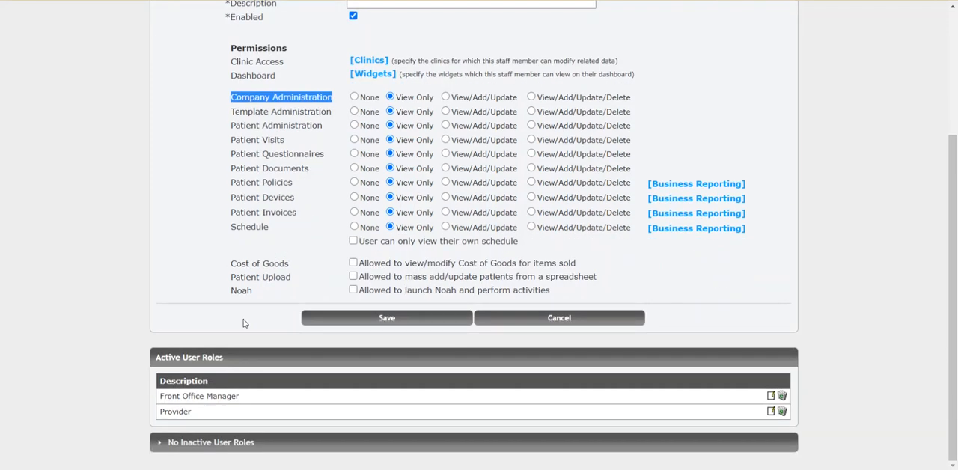
Open the Front Office Manager role for editing and set its Schedule permission to View/Add/Update/Delete.
{"action": "left_click", "coordinate": [771, 397]}
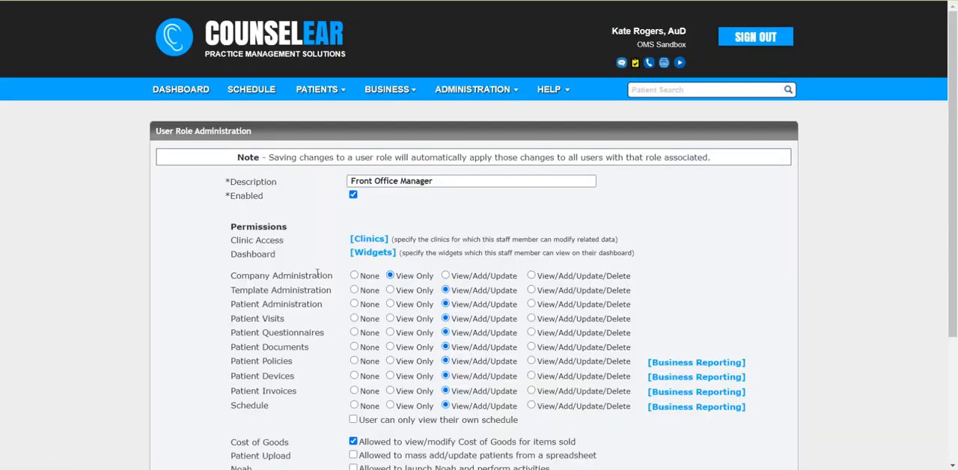
{"action": "scroll", "coordinate": [275, 254], "scroll_direction": "down", "scroll_amount": 2}
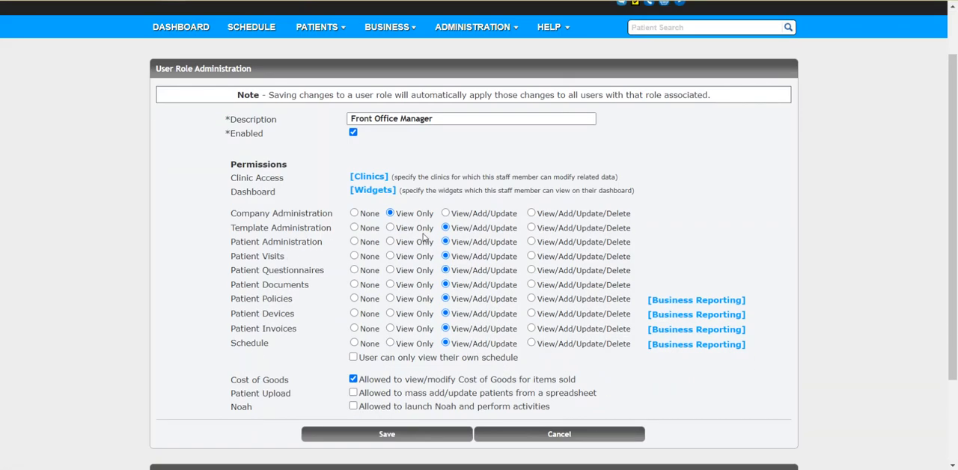
{"action": "left_click_drag", "start_coordinate": [452, 242], "coordinate": [515, 245]}
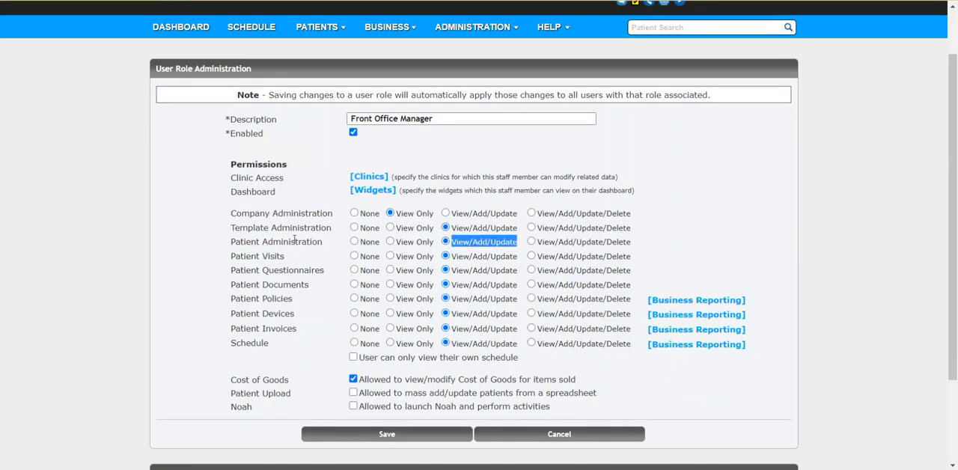
{"action": "left_click", "coordinate": [291, 269]}
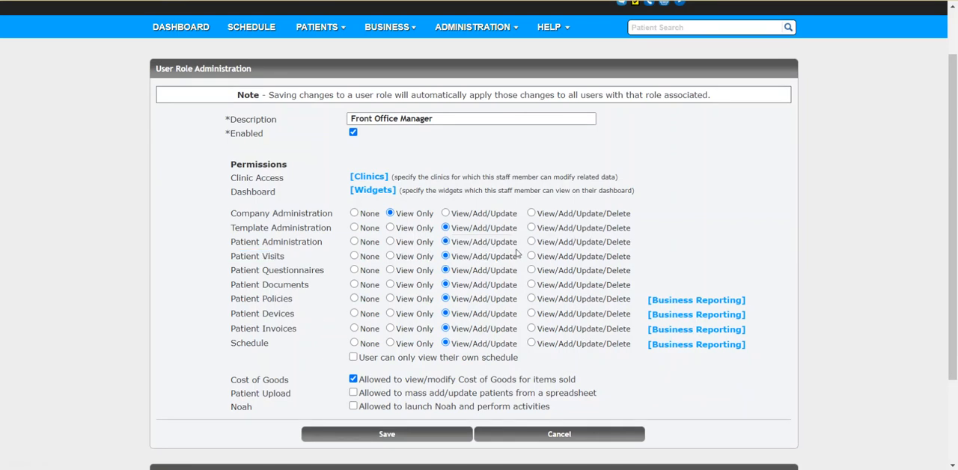
{"action": "left_click", "coordinate": [532, 344]}
{"action": "left_click_drag", "start_coordinate": [607, 345], "coordinate": [626, 347]}
{"action": "left_click", "coordinate": [625, 362]}
Check the business reporting access options for Patient Policies and save the Front Office Manager role.
{"action": "left_click", "coordinate": [683, 301]}
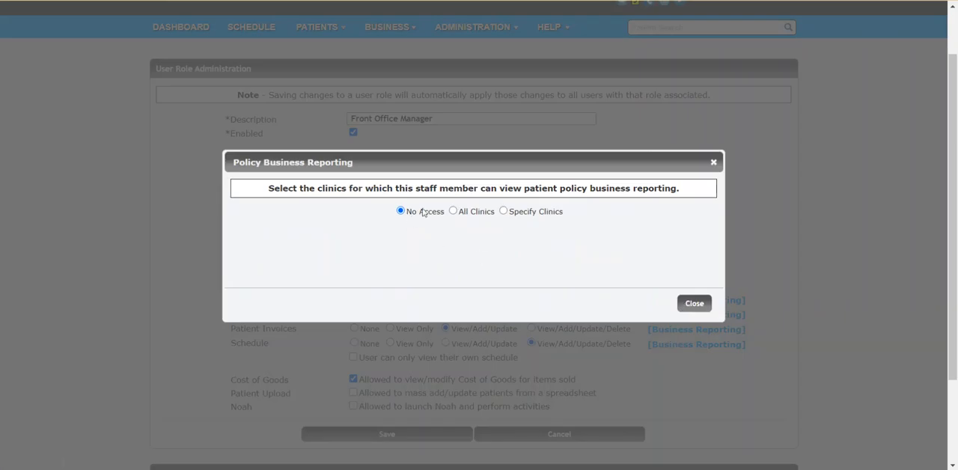
{"action": "left_click", "coordinate": [694, 304]}
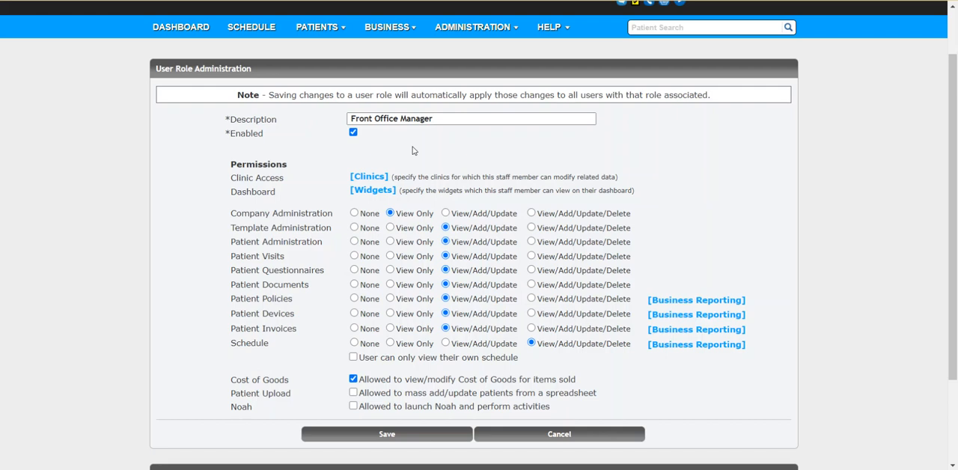
{"action": "scroll", "coordinate": [546, 314], "scroll_direction": "down", "scroll_amount": 1}
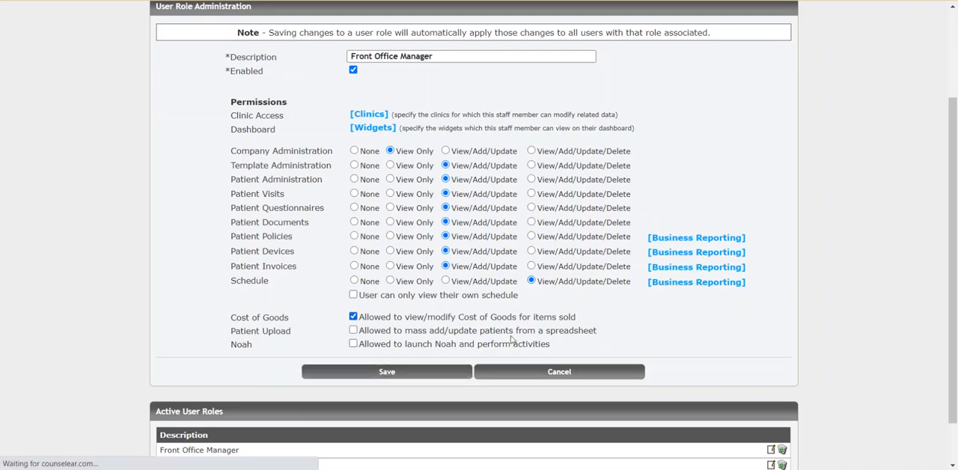
{"action": "scroll", "coordinate": [571, 315], "scroll_direction": "down", "scroll_amount": 3}
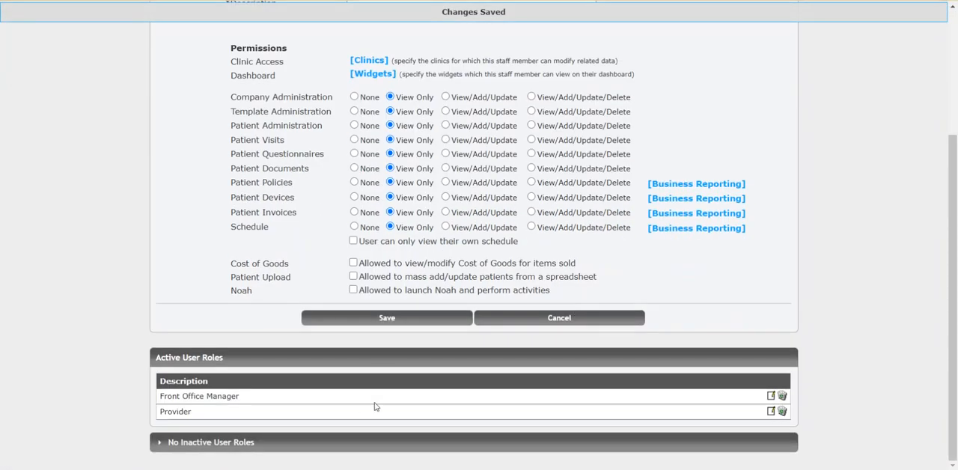
Go to the user list and open the record of the user with the Front Office type for editing.
{"action": "scroll", "coordinate": [360, 406], "scroll_direction": "up", "scroll_amount": 5}
{"action": "mouse_move", "coordinate": [471, 92]}
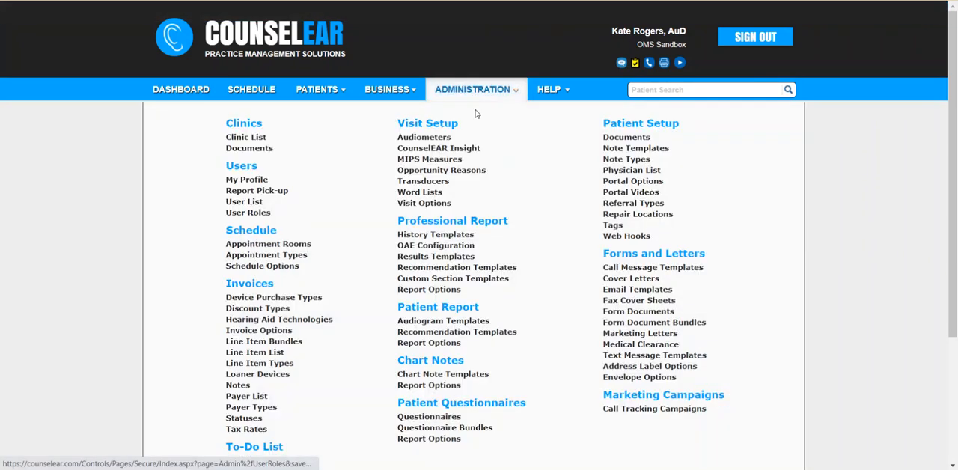
{"action": "left_click", "coordinate": [247, 202]}
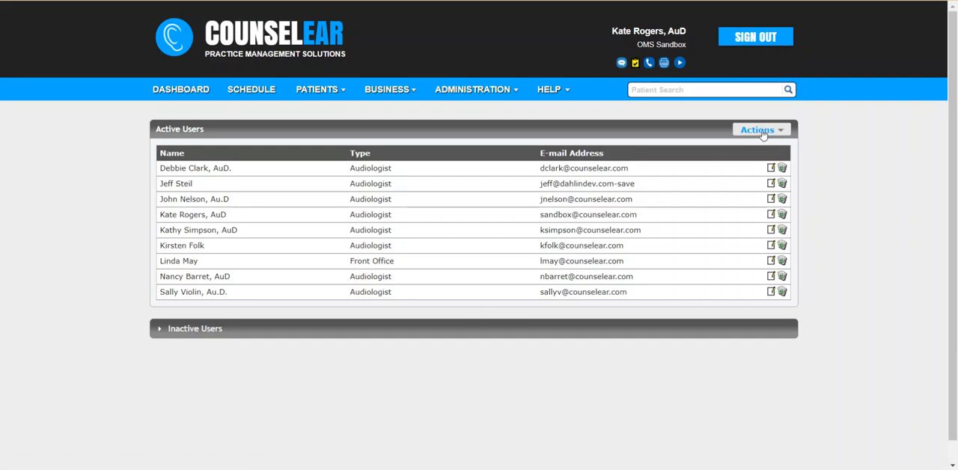
{"action": "left_click", "coordinate": [763, 130]}
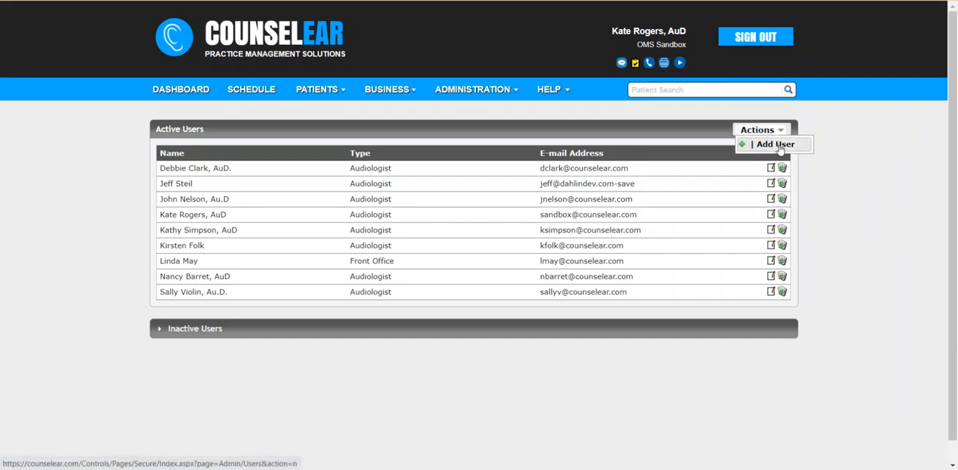
{"action": "left_click", "coordinate": [777, 145]}
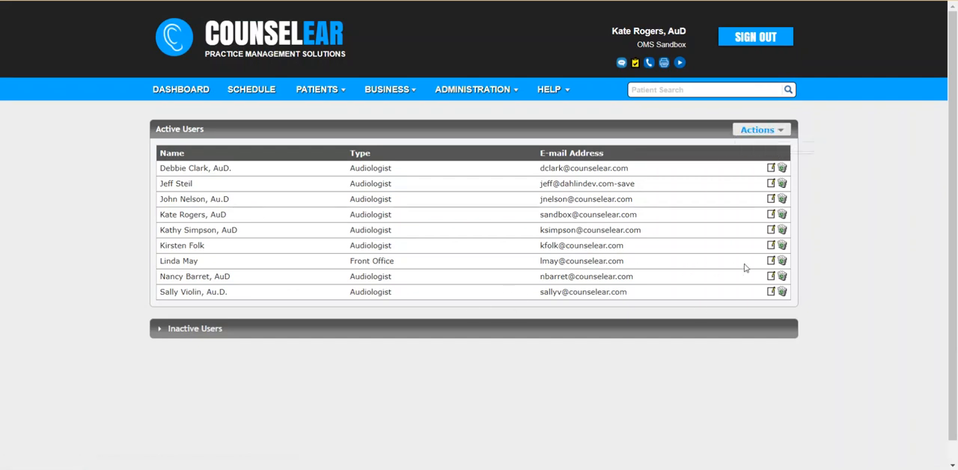
{"action": "left_click", "coordinate": [771, 261]}
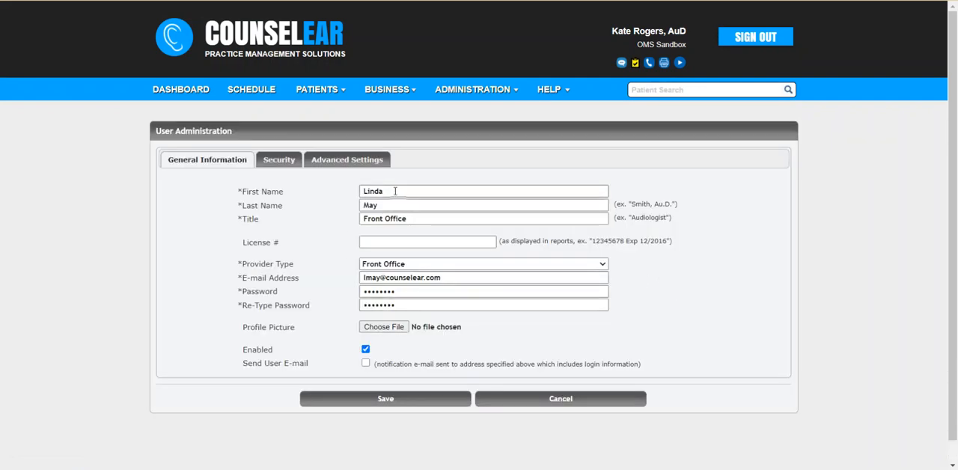
Assign the Front Office Manager role in the front office user's security permissions.
{"action": "left_click", "coordinate": [276, 159]}
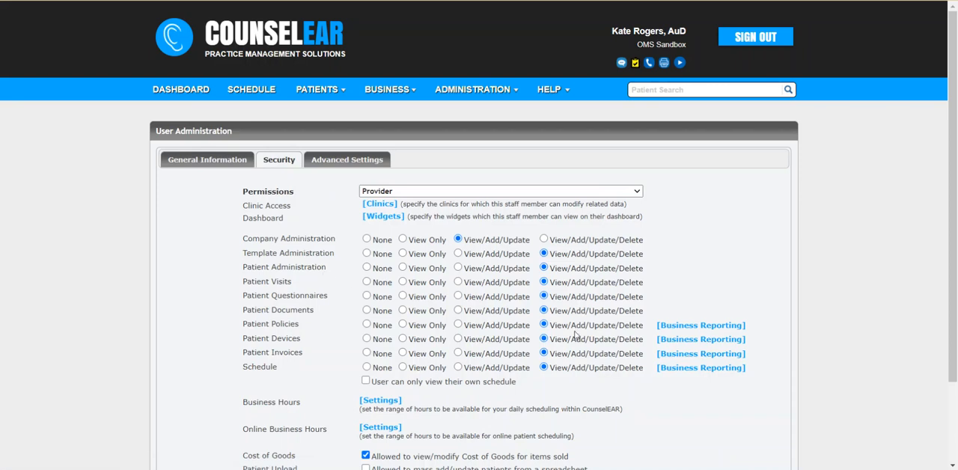
{"action": "left_click", "coordinate": [468, 193]}
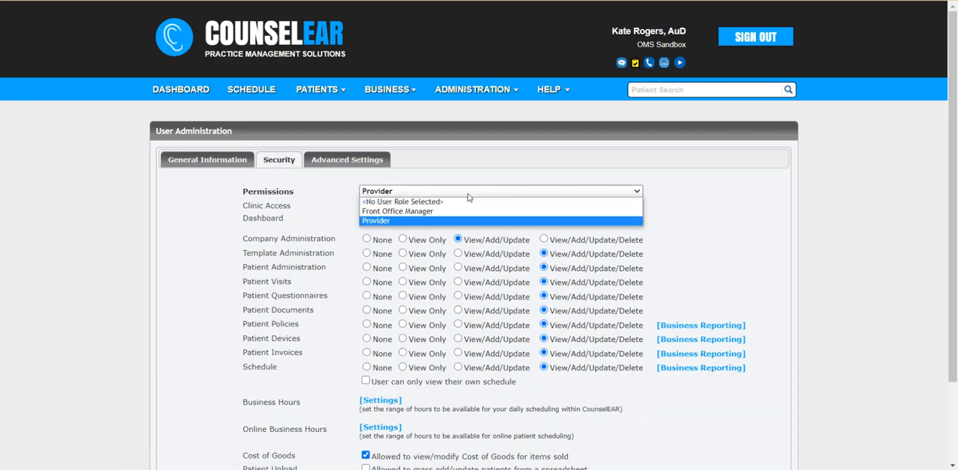
{"action": "left_click", "coordinate": [453, 211]}
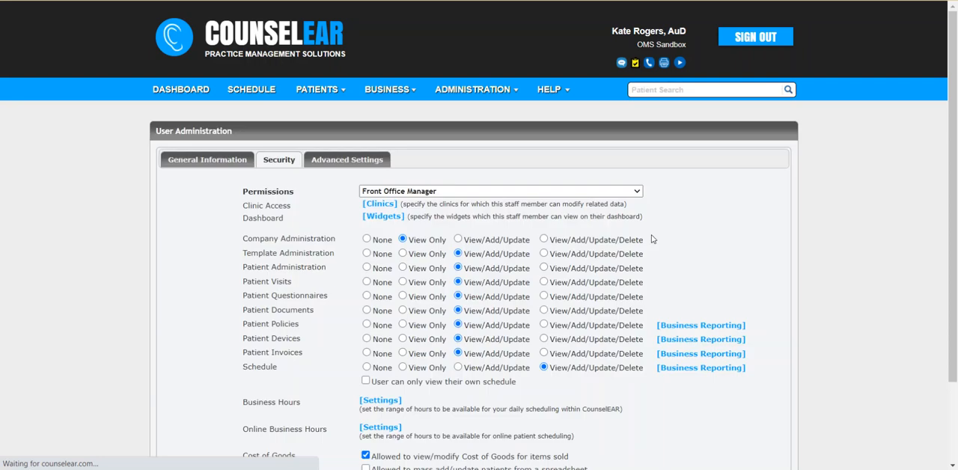
Set this user's Patient Invoices permission to View/Add/Update/Delete and save the user.
{"action": "scroll", "coordinate": [443, 289], "scroll_direction": "down", "scroll_amount": 2}
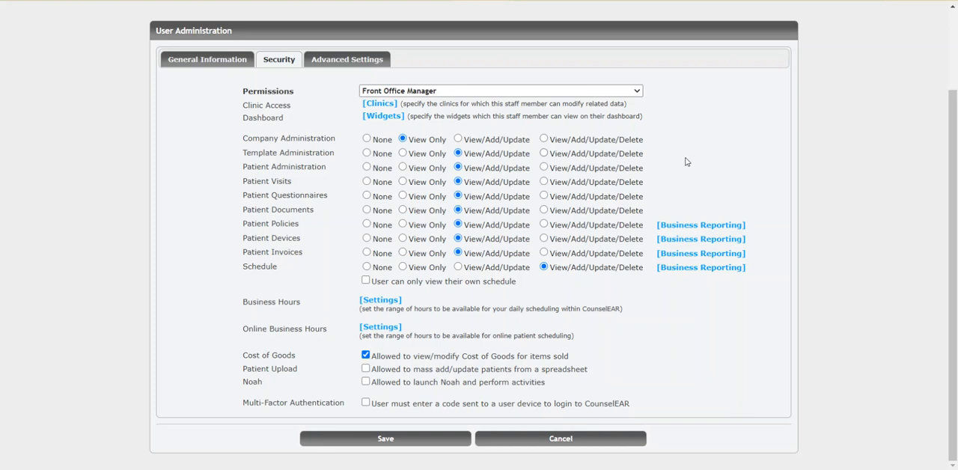
{"action": "left_click", "coordinate": [545, 254]}
{"action": "left_click", "coordinate": [435, 440]}
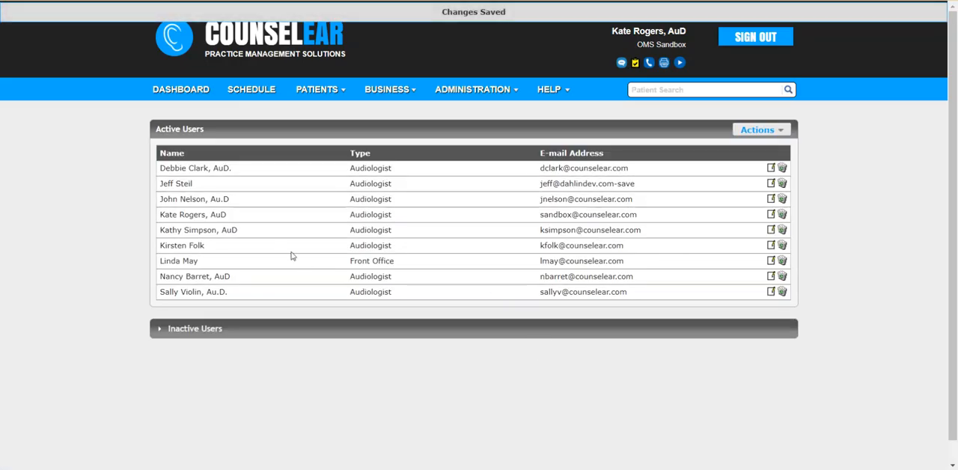
Check the front office user's security permissions and open the Front Office Manager role to compare them.
{"action": "left_click", "coordinate": [771, 261]}
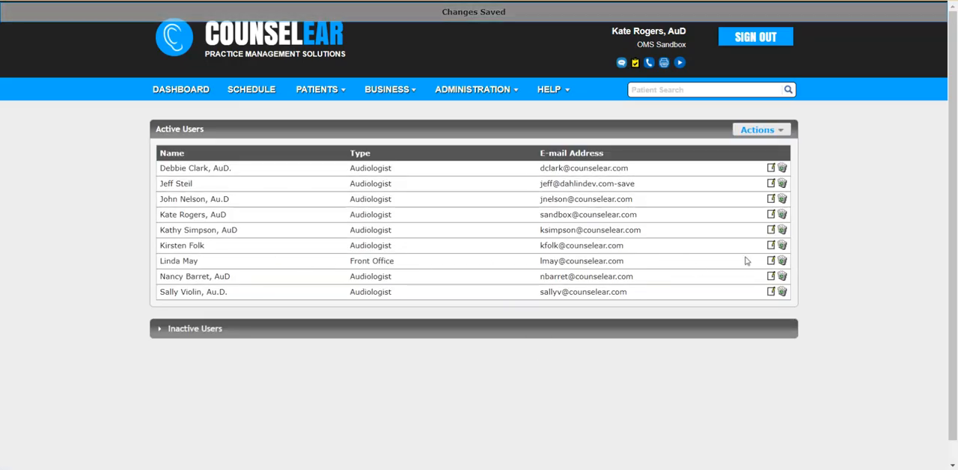
{"action": "left_click", "coordinate": [279, 160]}
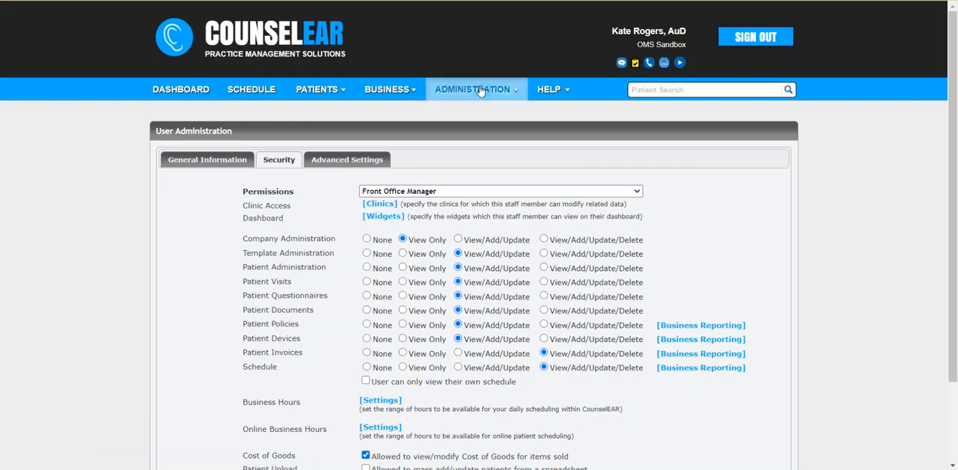
{"action": "mouse_move", "coordinate": [482, 91]}
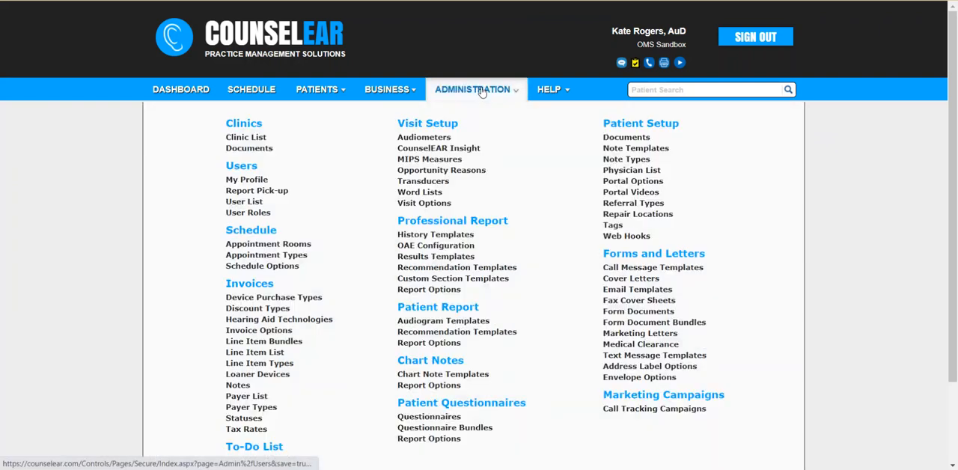
{"action": "left_click", "coordinate": [257, 215]}
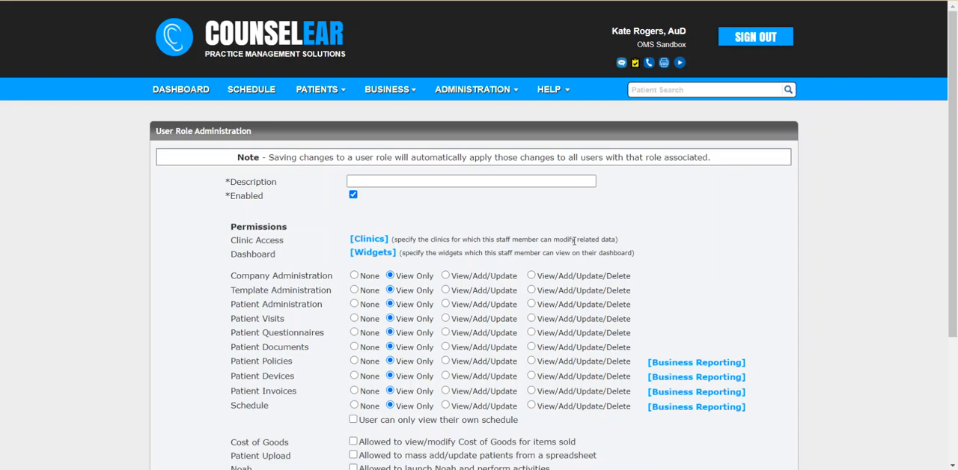
{"action": "scroll", "coordinate": [565, 246], "scroll_direction": "down", "scroll_amount": 1}
{"action": "scroll", "coordinate": [568, 258], "scroll_direction": "down", "scroll_amount": 1}
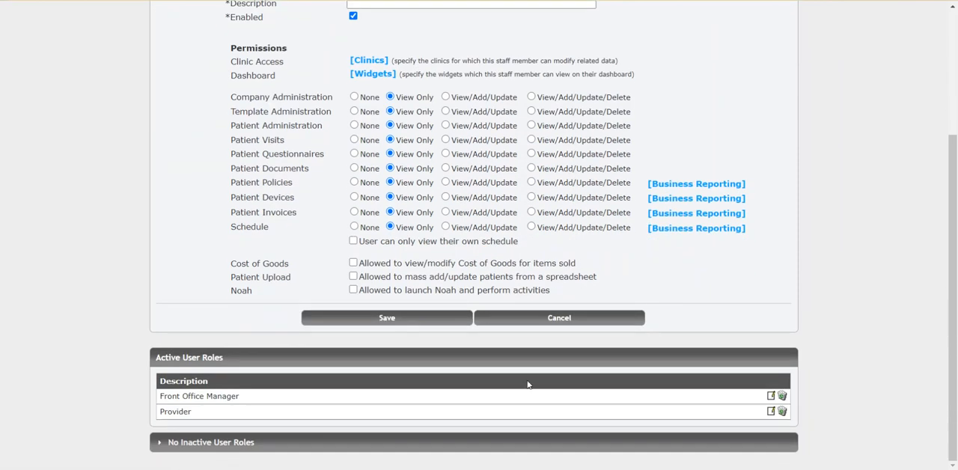
{"action": "left_click", "coordinate": [774, 398]}
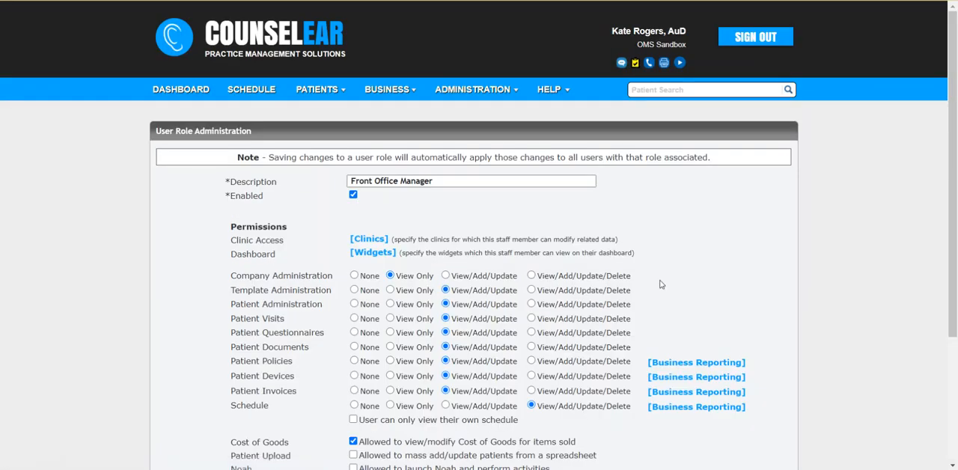